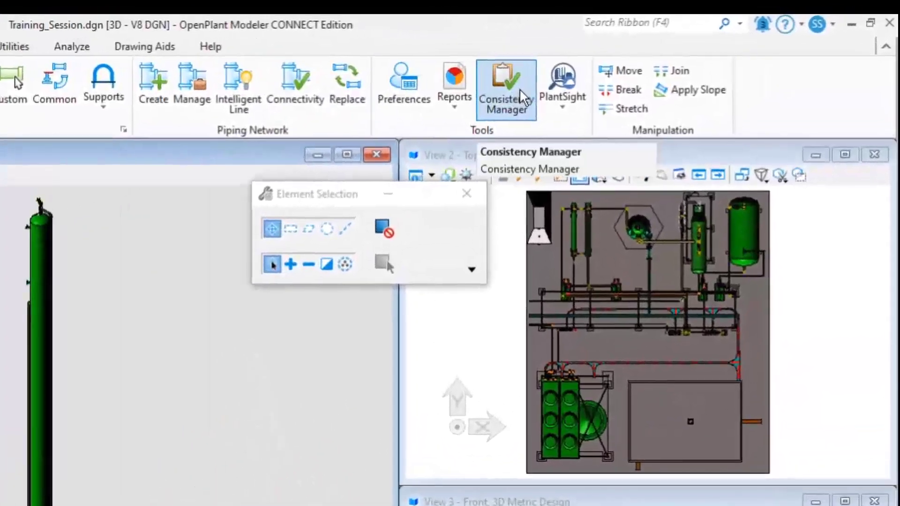
Start the P&ID-to-3D consistency check and synchronize properties to reach the Equipment/Nozzle query list
left_click(519, 88)
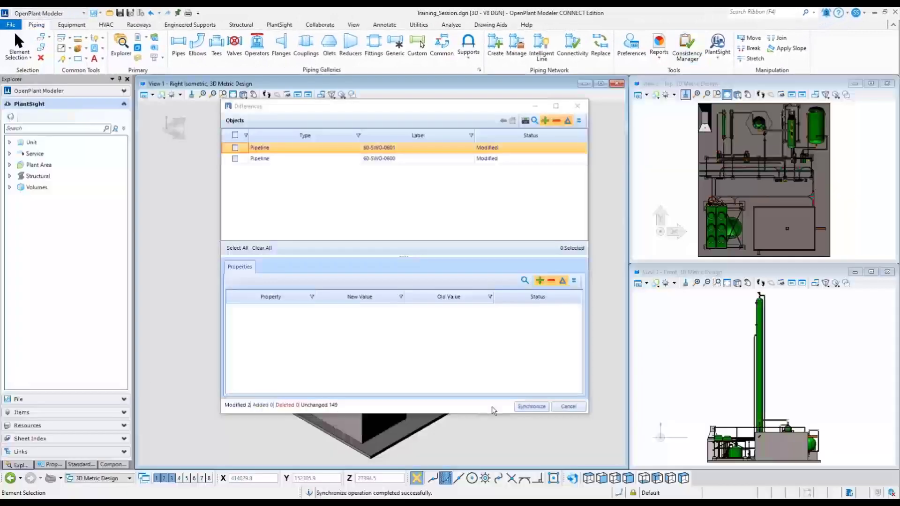
left_click(532, 406)
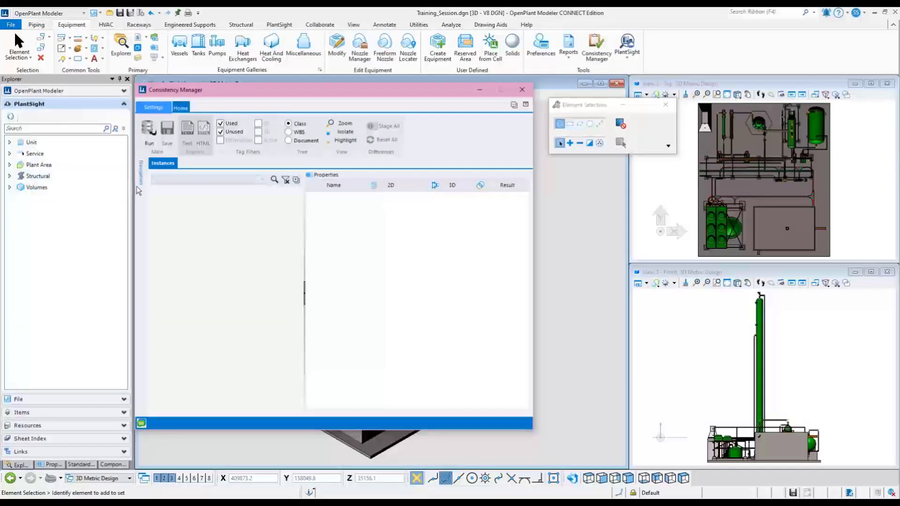
mouse_move(142, 182)
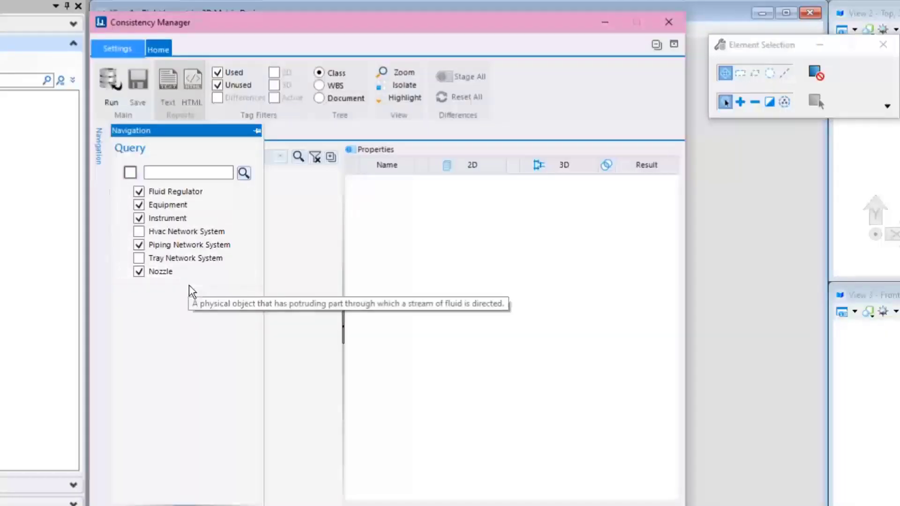
Run the consistency query to list all 263 instances by class
left_click(108, 89)
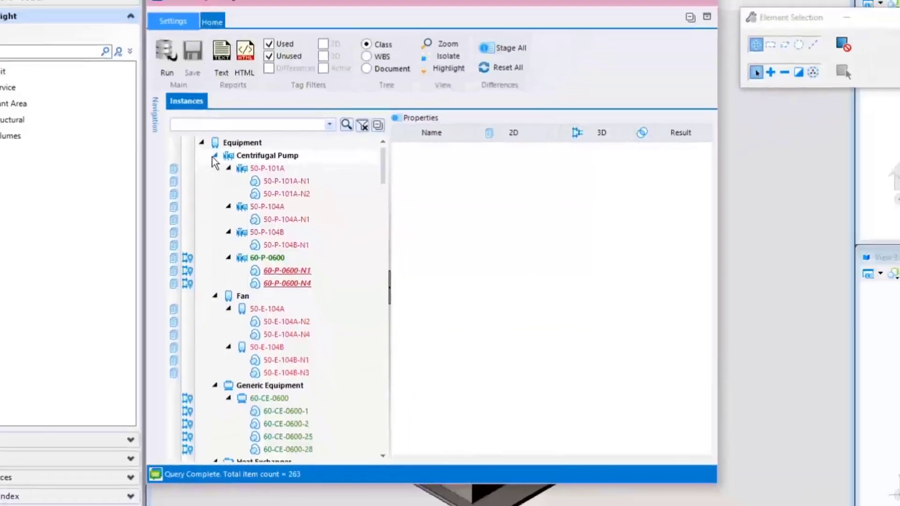
Collapse the Centrifugal Pump, Fan, Equipment, Fluid Regulator, Instrument and Piping Network System branches
left_click(215, 155)
left_click(214, 168)
left_click(202, 143)
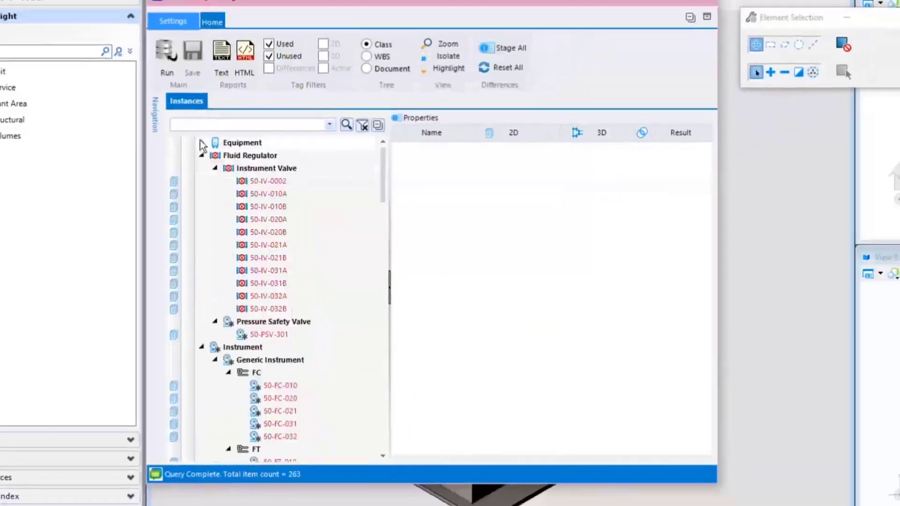
left_click(201, 155)
left_click(202, 168)
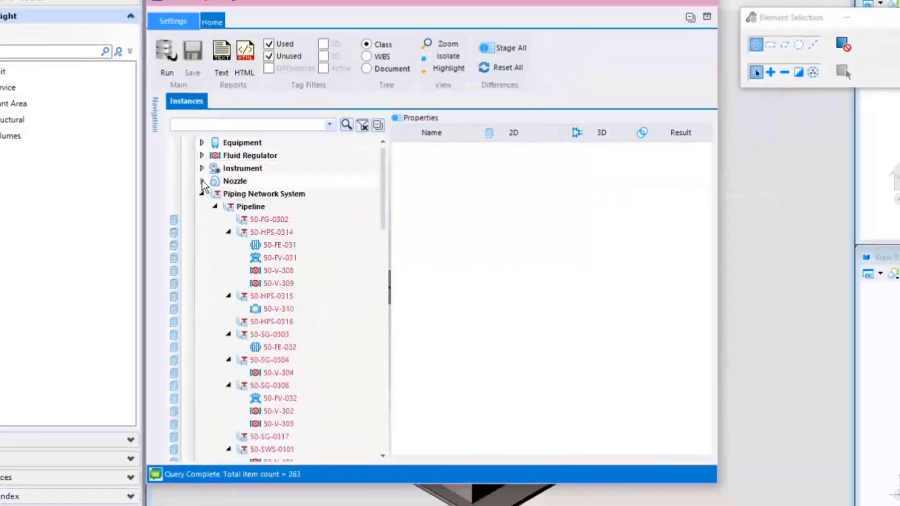
left_click(201, 194)
Expand Equipment and Centrifugal Pump, then view the properties of pump 60-P-0600 and tank 60-T-0600
left_click(202, 142)
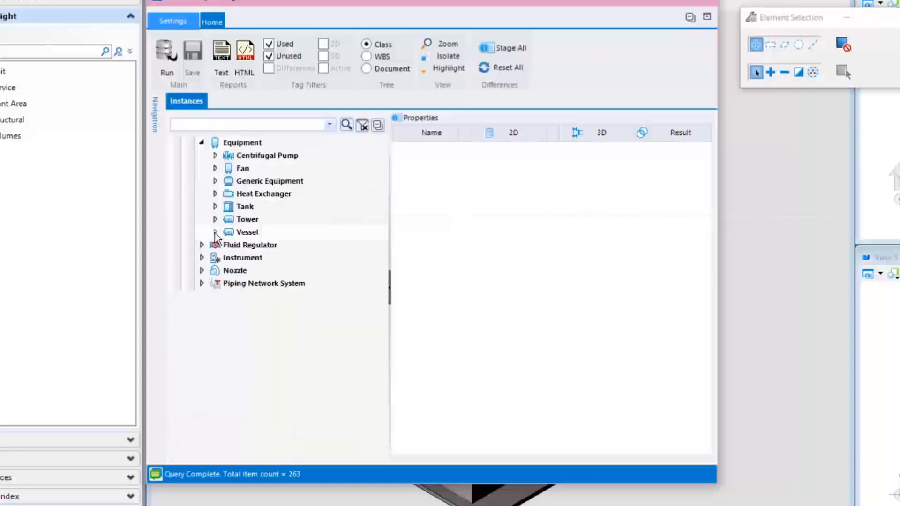
left_click(215, 155)
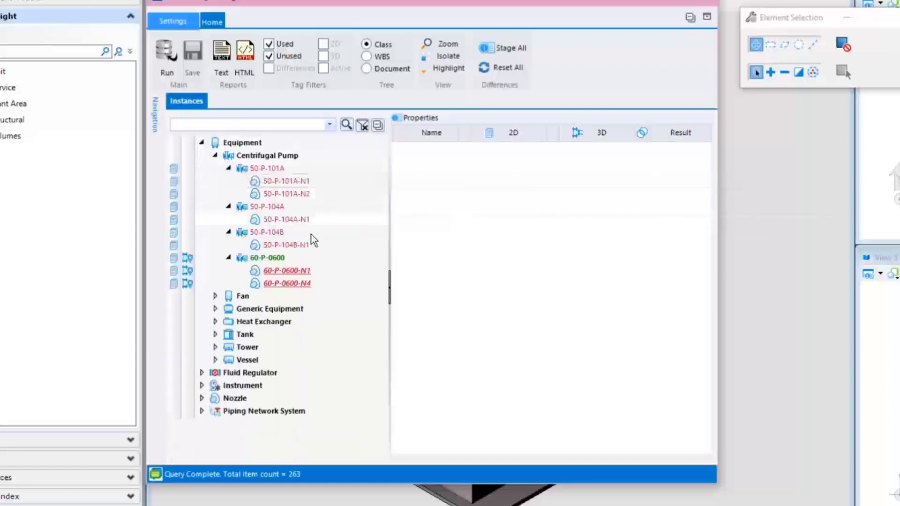
left_click(228, 232)
left_click(229, 206)
left_click(229, 167)
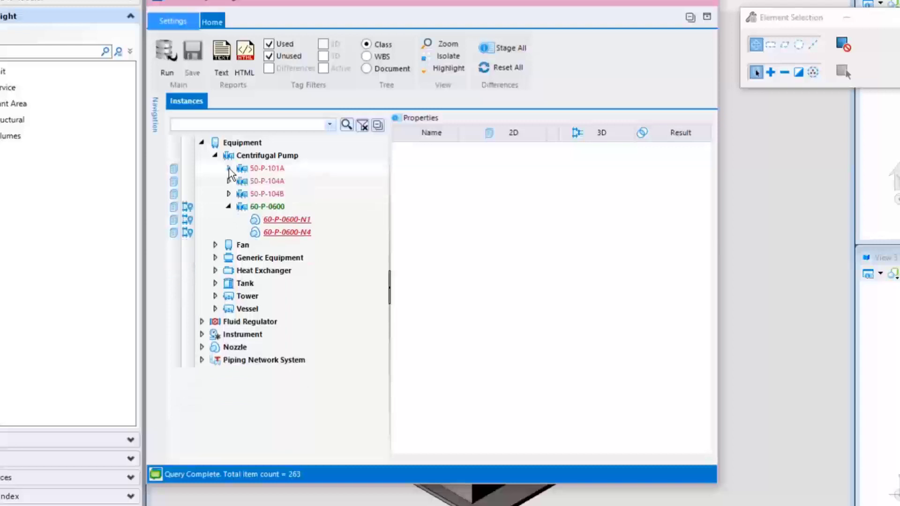
left_click(274, 207)
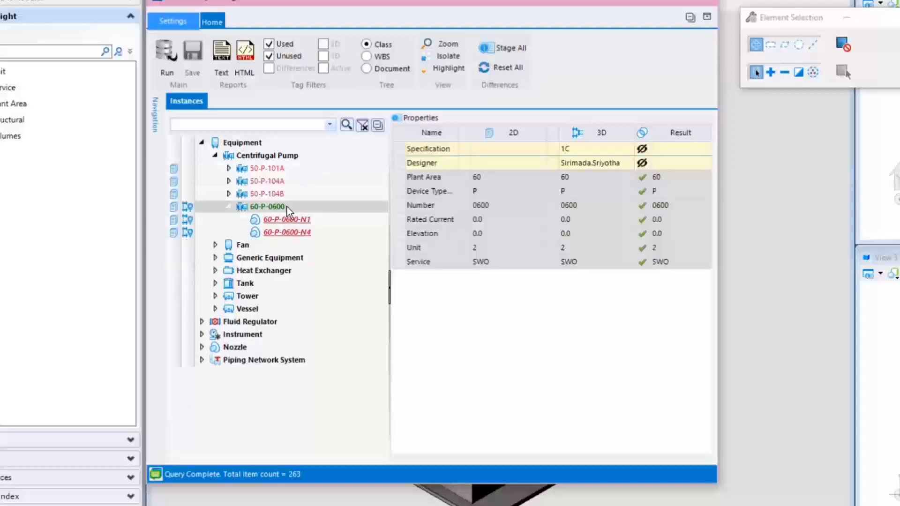
left_click(215, 283)
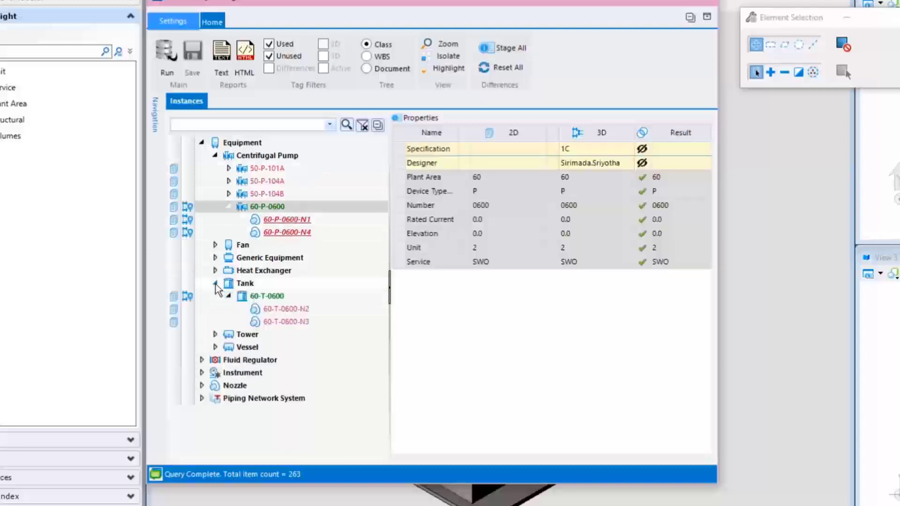
left_click(271, 297)
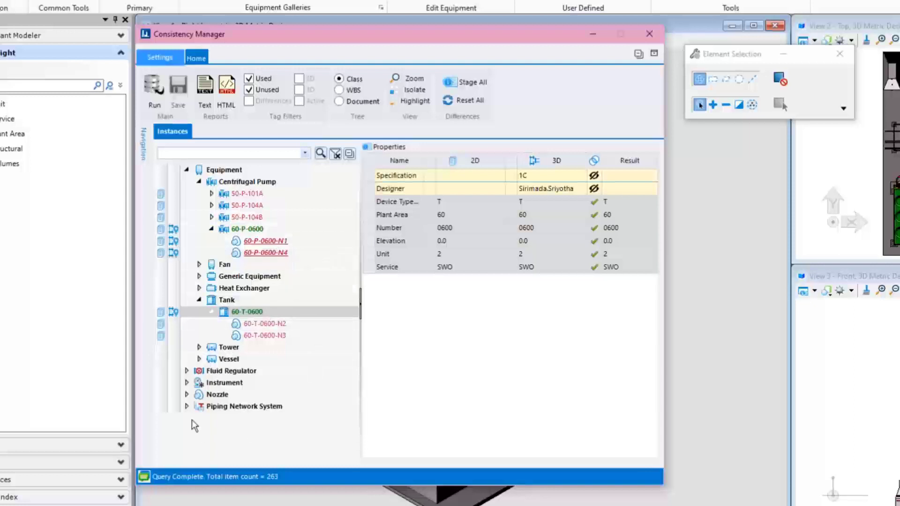
Expand Piping Network System and view pipeline 60-SWO-0600 and valve 60-V-0600 properties
left_click(186, 406)
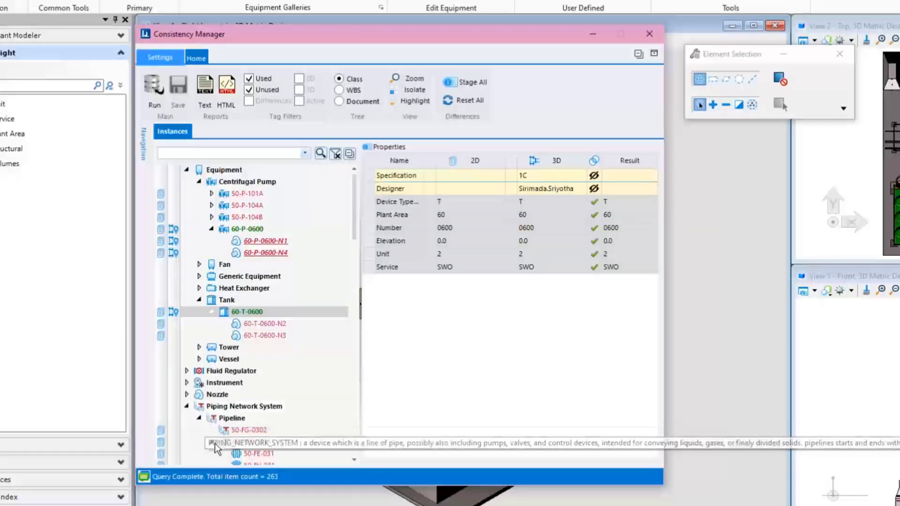
scroll(221, 355, "down", 6)
scroll(221, 356, "down", 15)
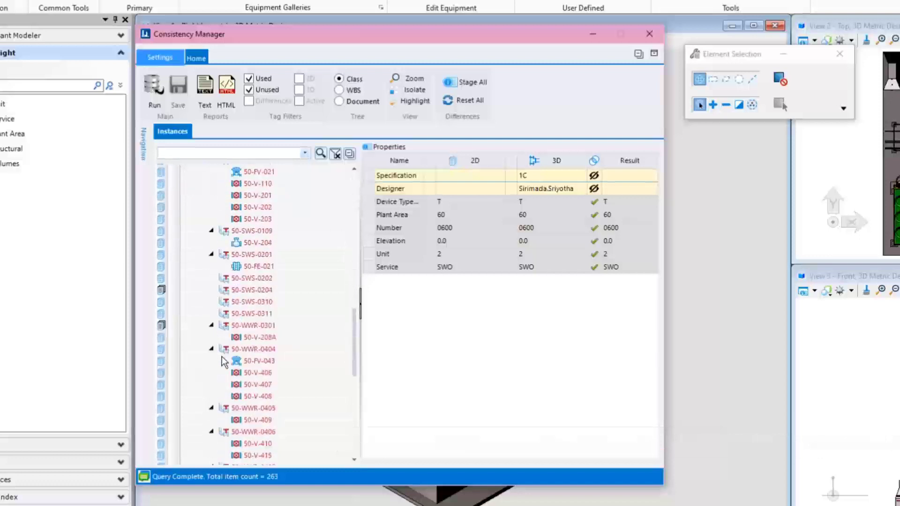
left_click(281, 449)
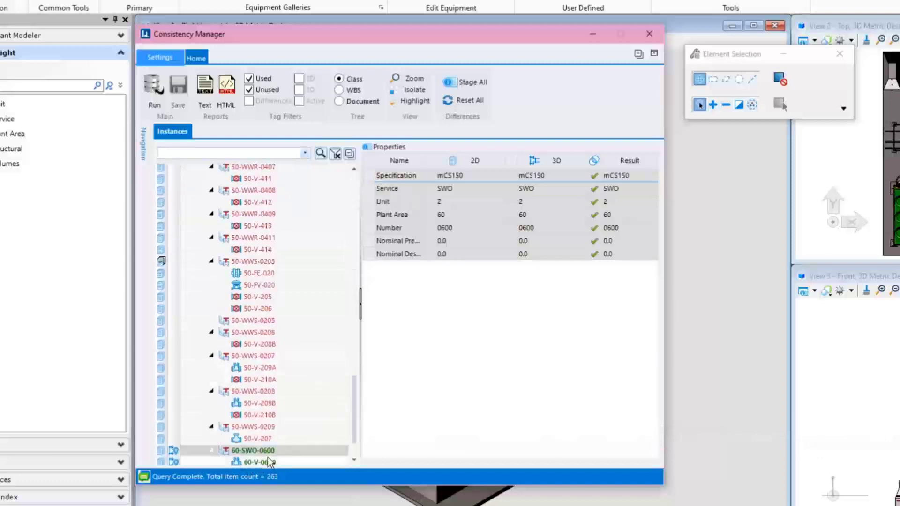
scroll(263, 462, "down", 2)
left_click(274, 410)
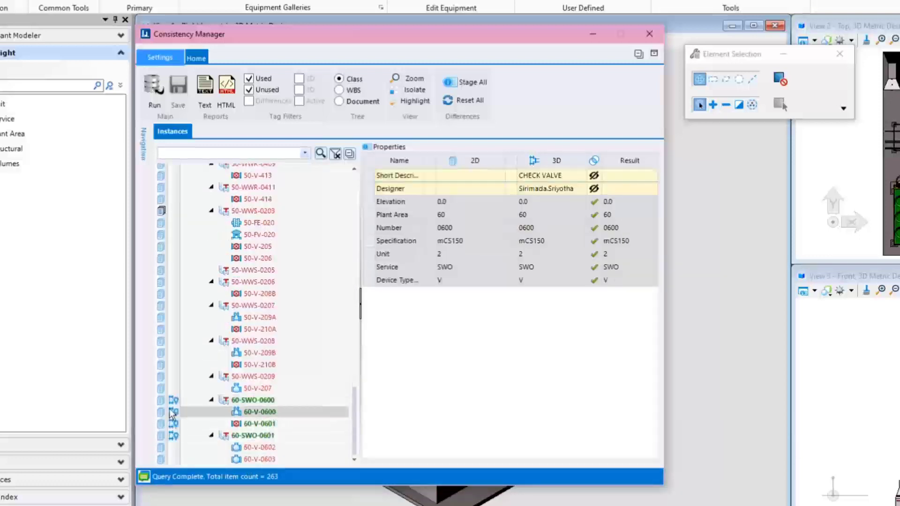
Return to Centrifugal Pump and view pumps 60-P-0600 and 50-P-101A, the latter showing P&ID-only values
scroll(180, 404, "up", 2)
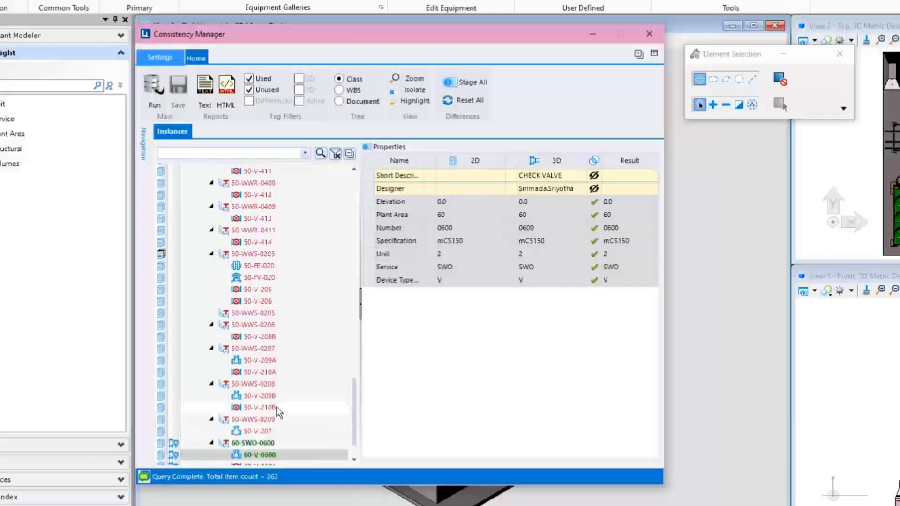
left_click_drag(355, 415, 356, 197)
left_click(211, 311)
left_click(246, 228)
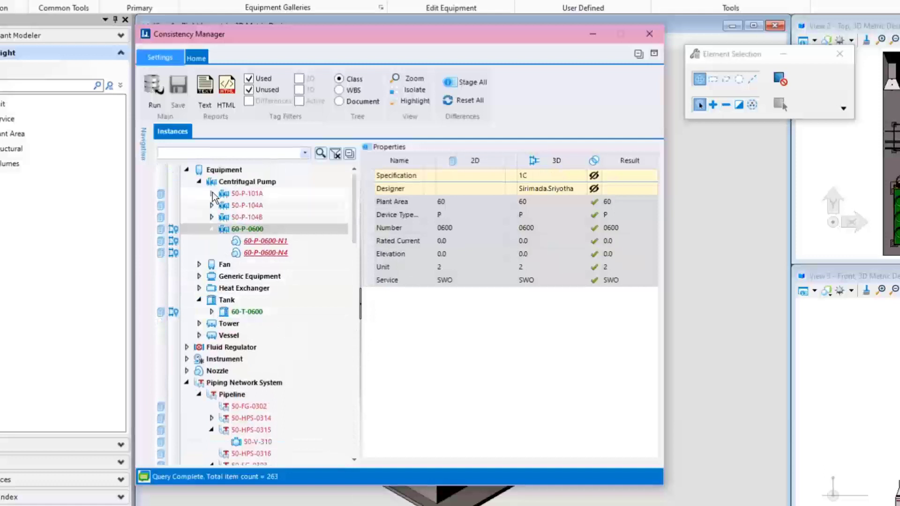
left_click(247, 194)
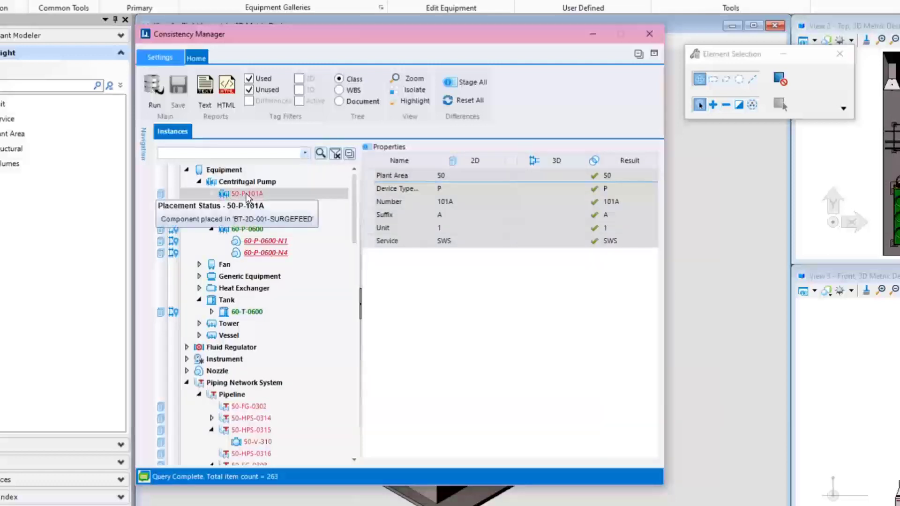
Place pump 50-P-101A into the 3D view using Place Par. Horizontal Pump
right_click(246, 194)
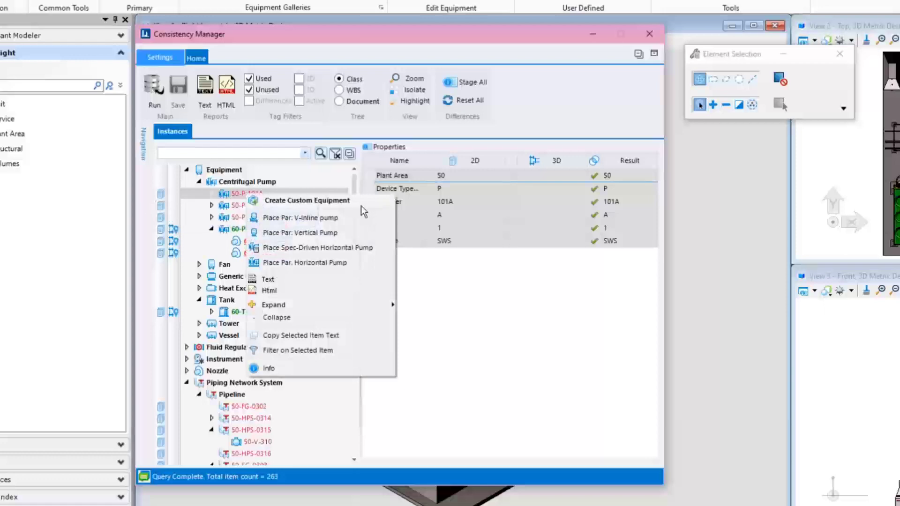
left_click(354, 263)
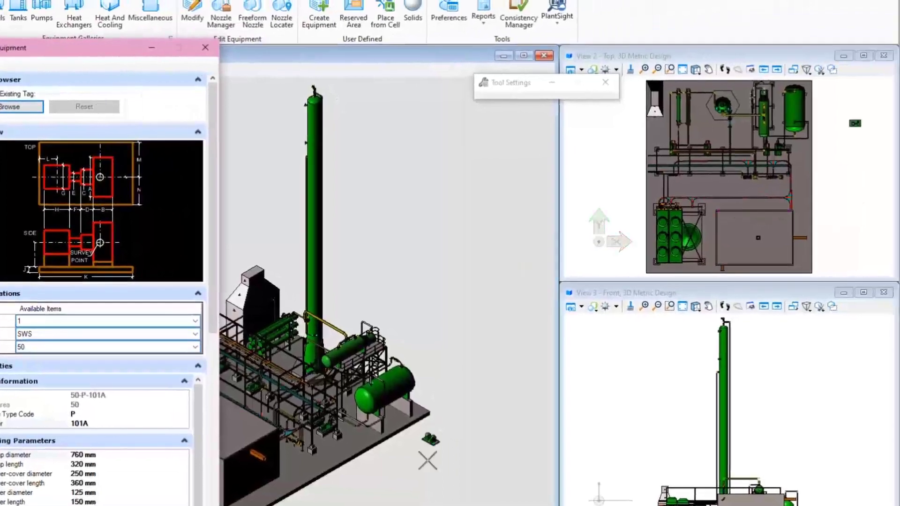
scroll(792, 225, "up", 5)
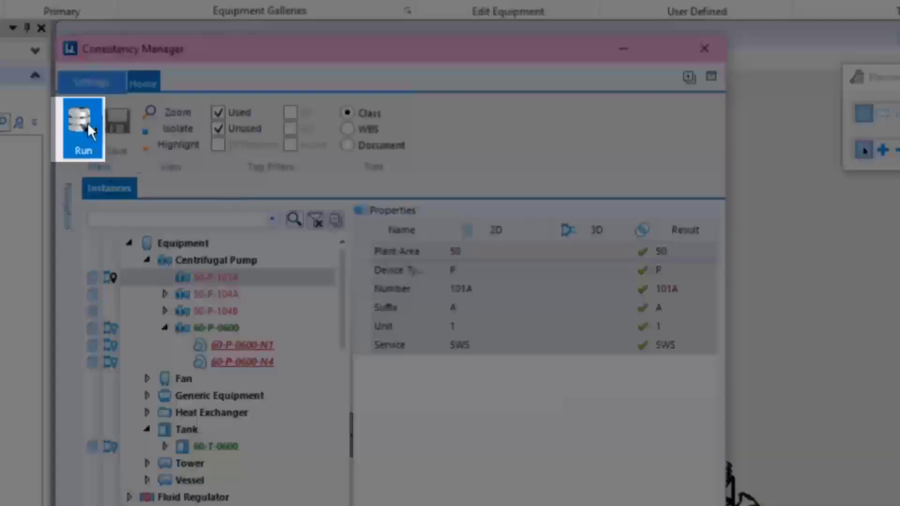
Rerun the query and check pump 50-P-101A's matching 2D/3D properties and uncommitted placement status
left_click(89, 128)
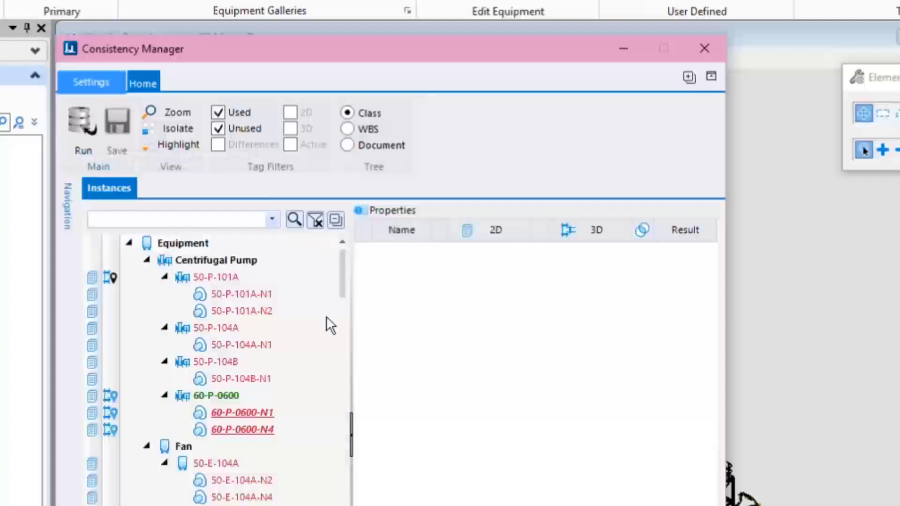
left_click(224, 274)
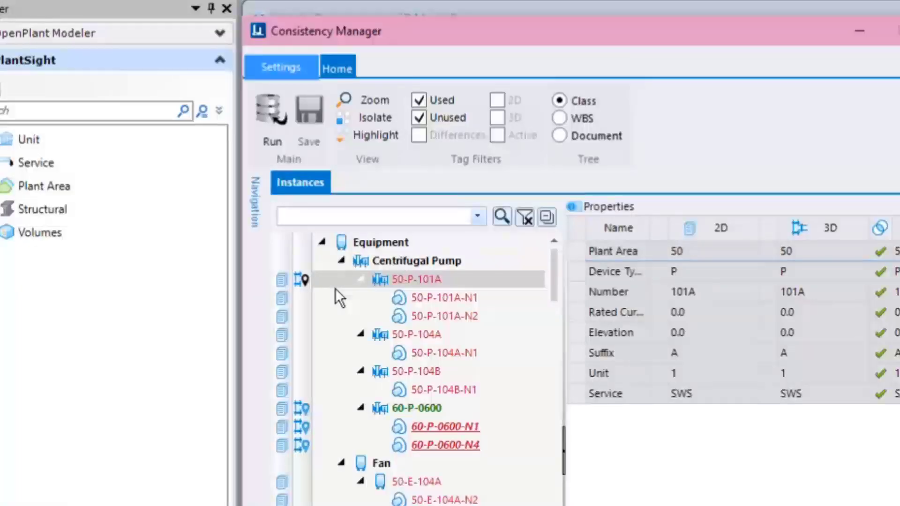
mouse_move(307, 278)
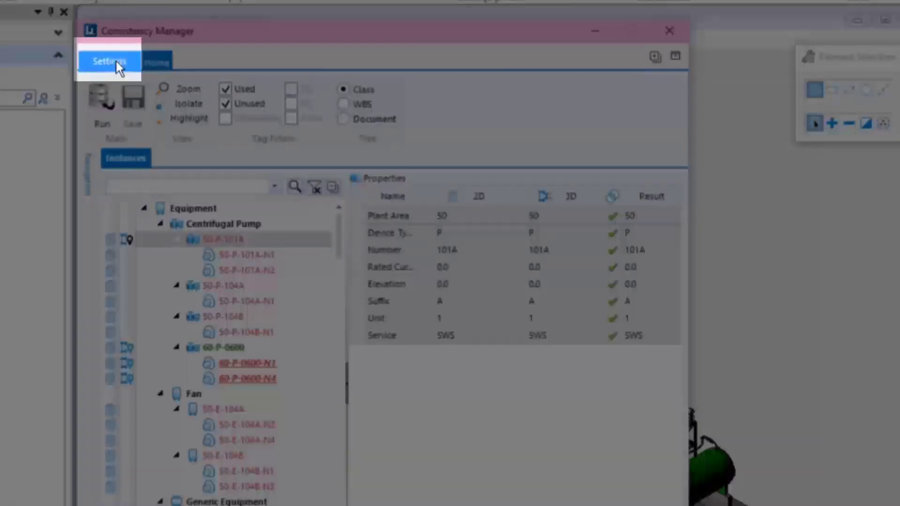
Review the tag Display options in the Consistency Manager settings
left_click(110, 61)
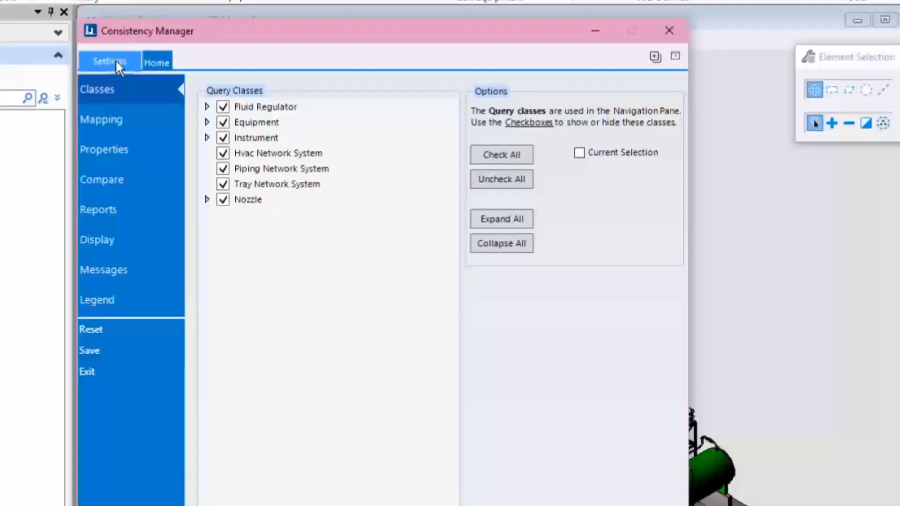
left_click(153, 234)
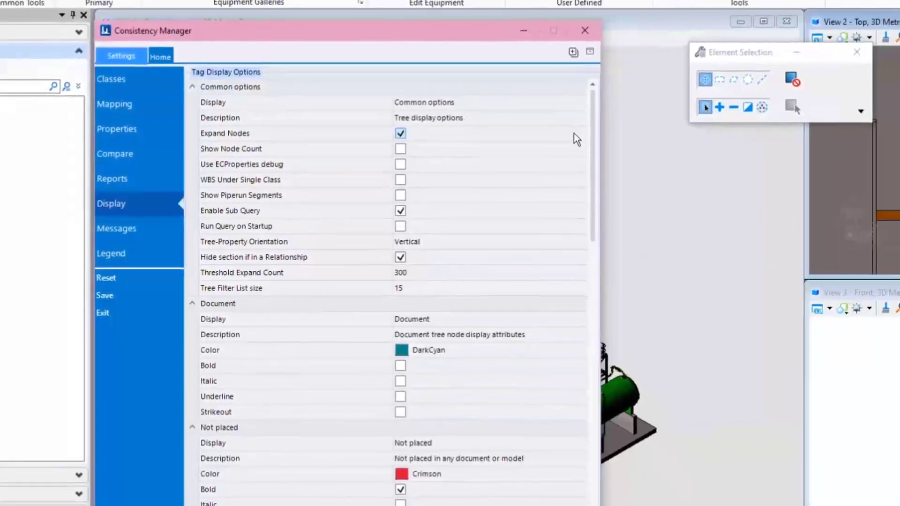
scroll(557, 195, "down", 1)
scroll(536, 259, "down", 2)
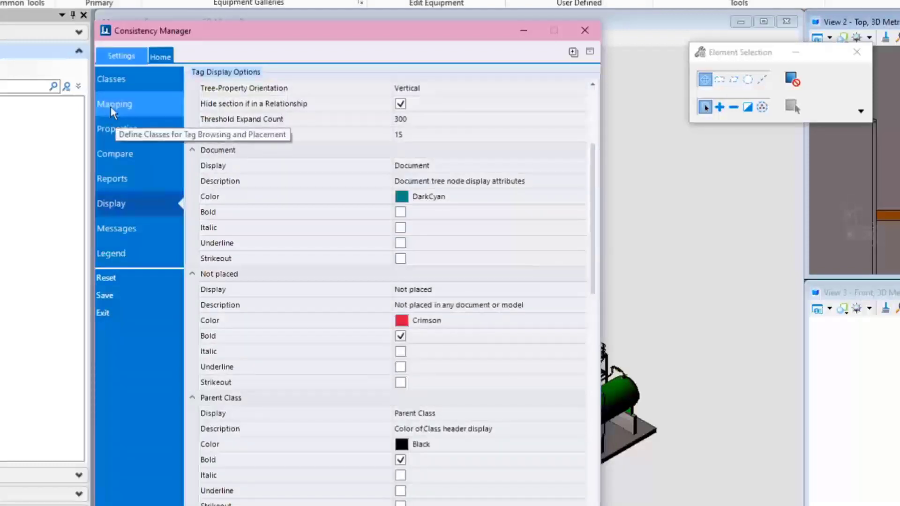
Review the Excluded and Included compared-property lists, then return to the instance results
left_click(150, 132)
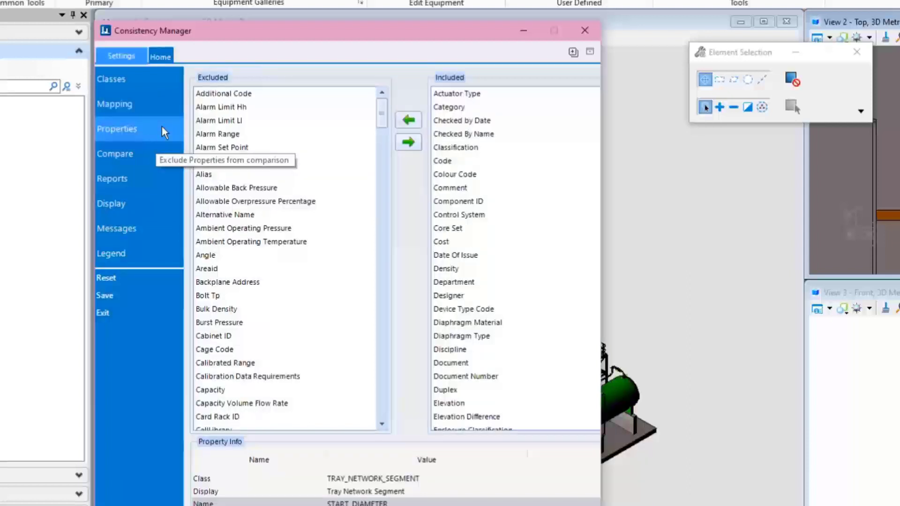
left_click(162, 125)
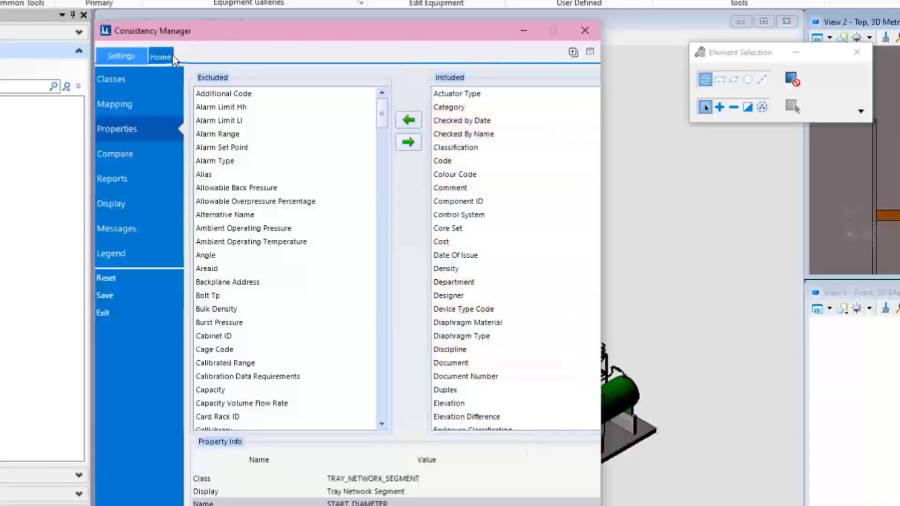
left_click(167, 55)
Stage P&ID Device Type Code N for nozzles 60-P-0600-N1 and 60-P-0600-N4, widening the Name column
left_click(292, 298)
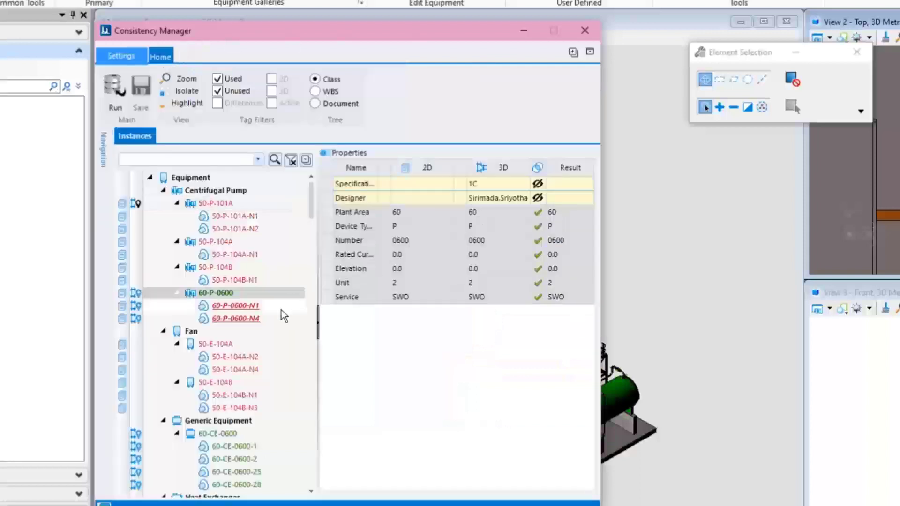
left_click(281, 310)
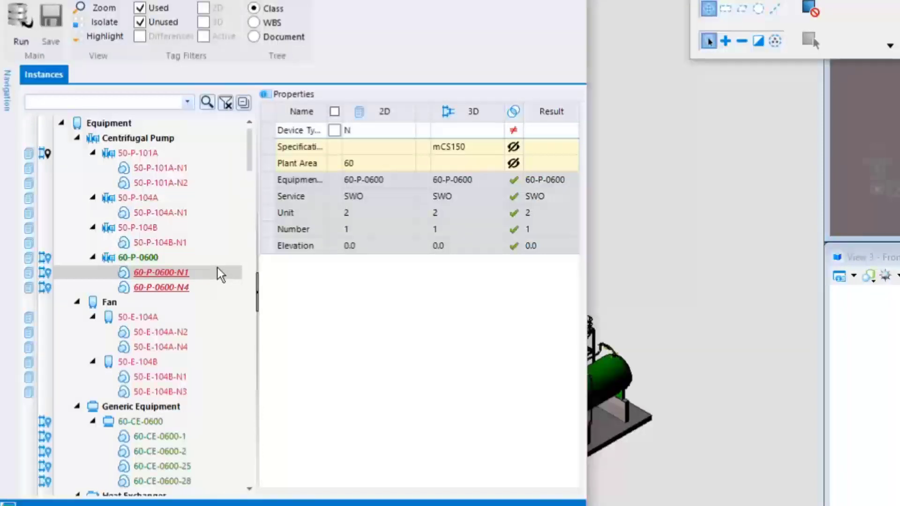
left_click(216, 287)
left_click(219, 273)
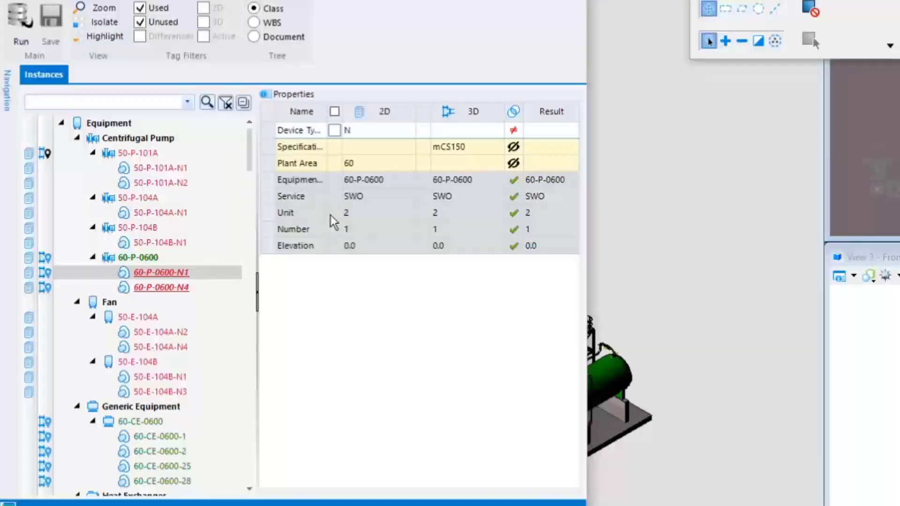
left_click(336, 131)
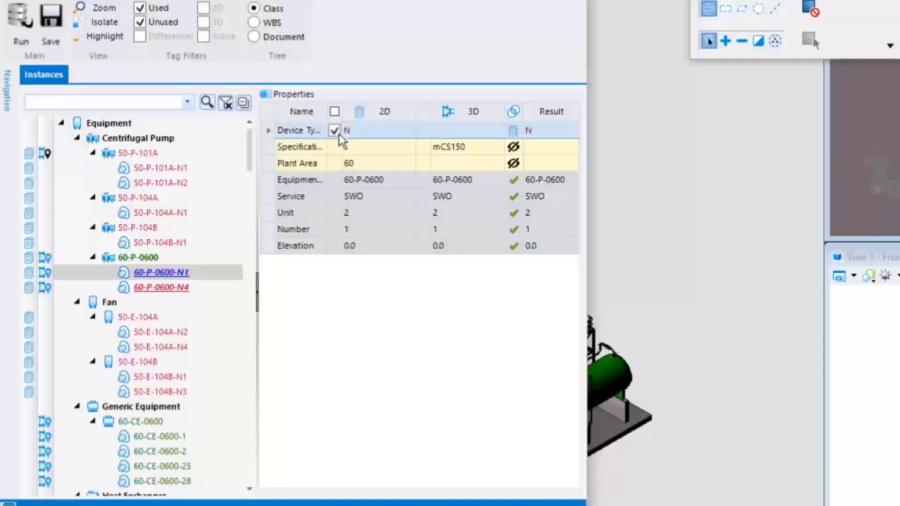
left_click(216, 288)
left_click(336, 130)
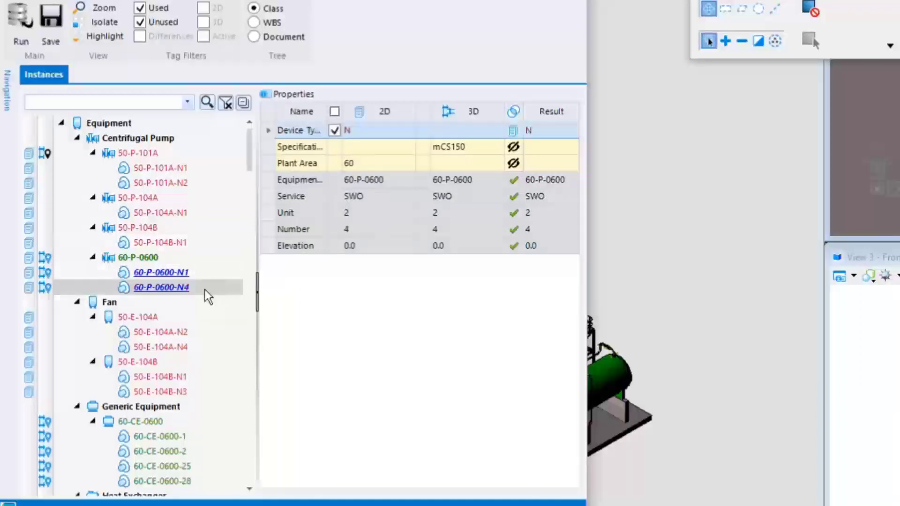
mouse_move(214, 295)
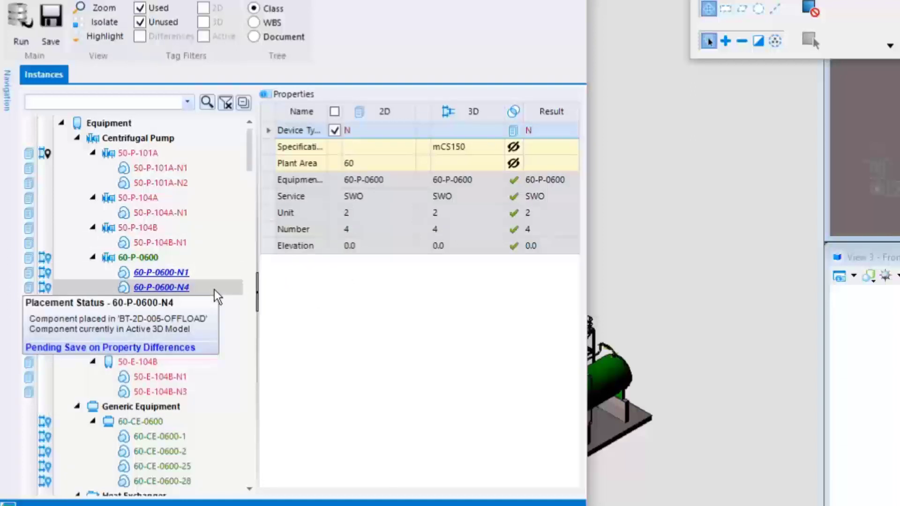
left_click_drag(328, 111, 355, 112)
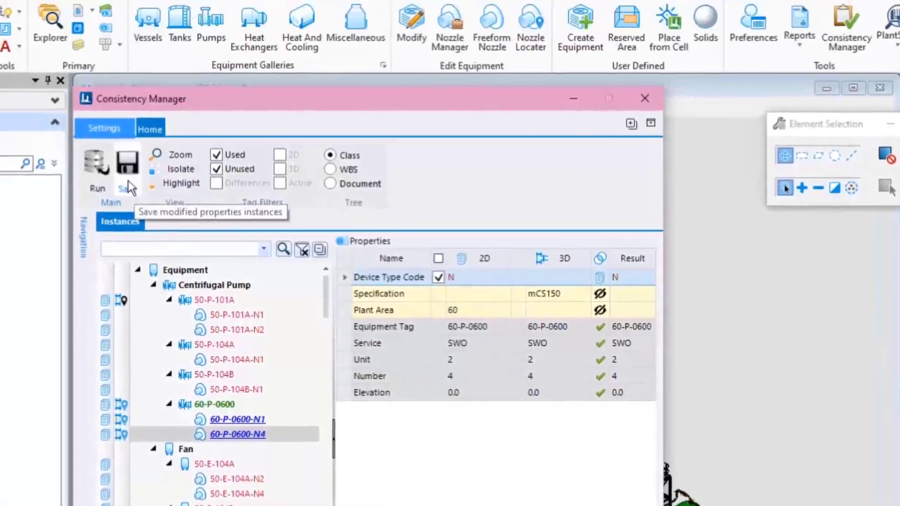
Save and commit the nozzle changes, synchronize all differences, and rerun the consistency query
left_click(85, 96)
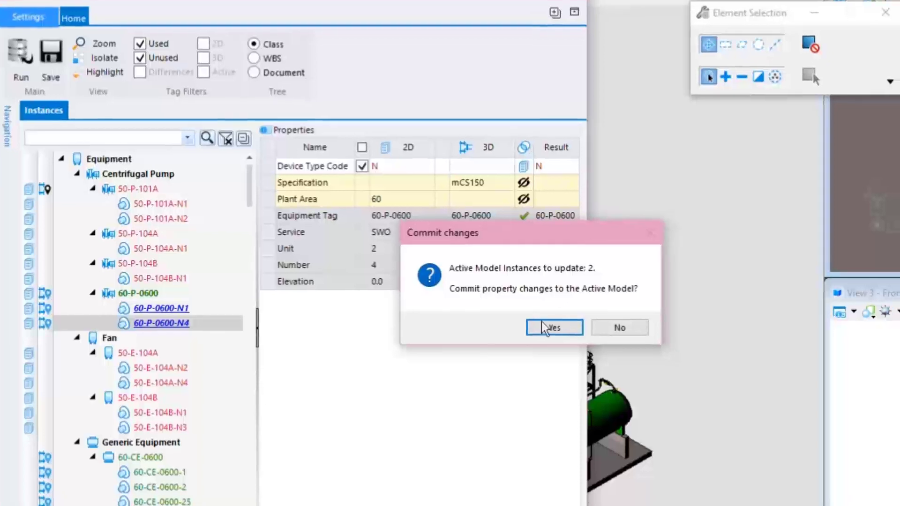
left_click(561, 337)
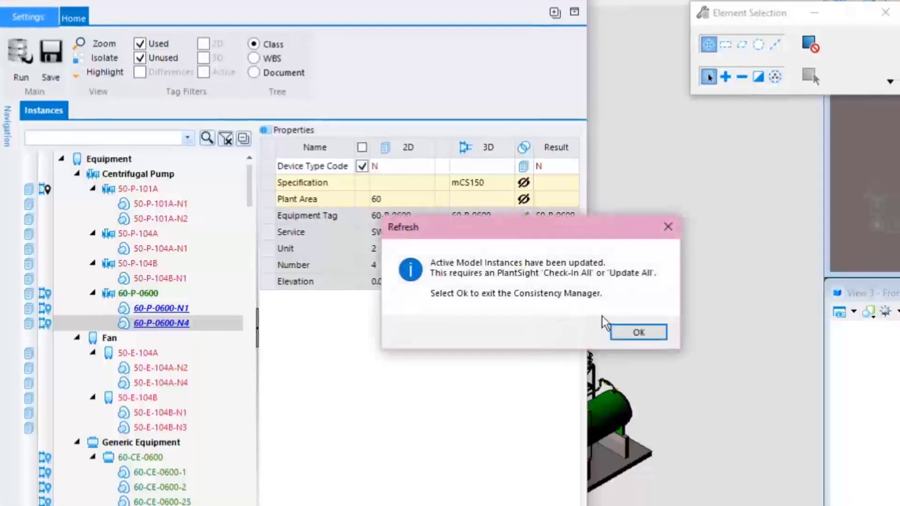
left_click(638, 331)
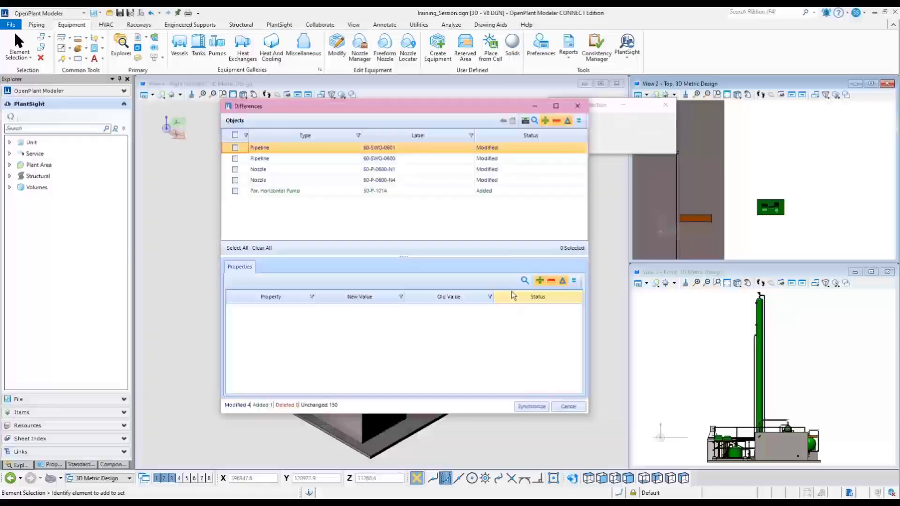
left_click(531, 406)
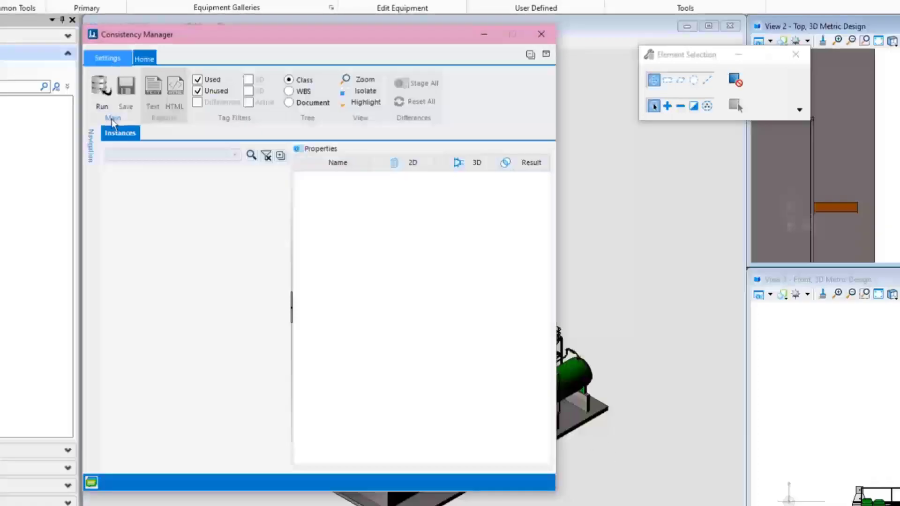
left_click(100, 94)
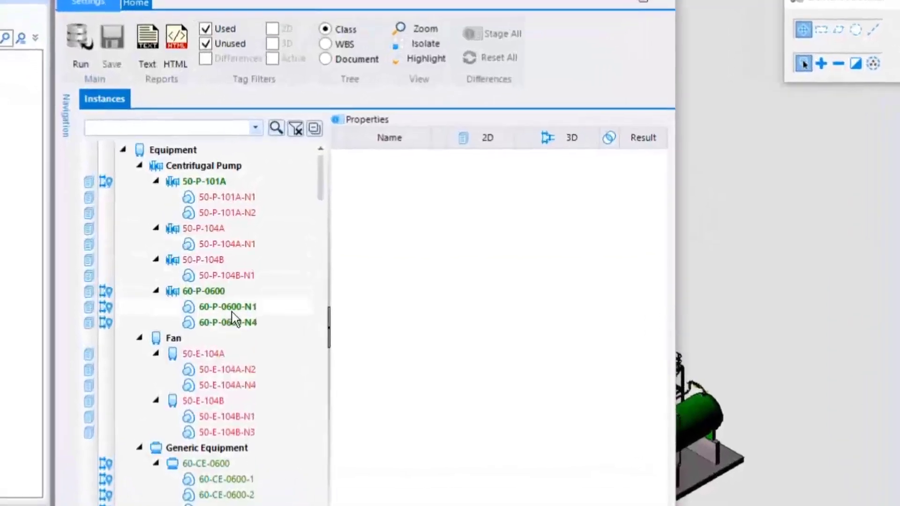
Verify Device Type Code N matches for nozzles 60-P-0600-N1 and N4, then view pump 50-P-101A
left_click(218, 295)
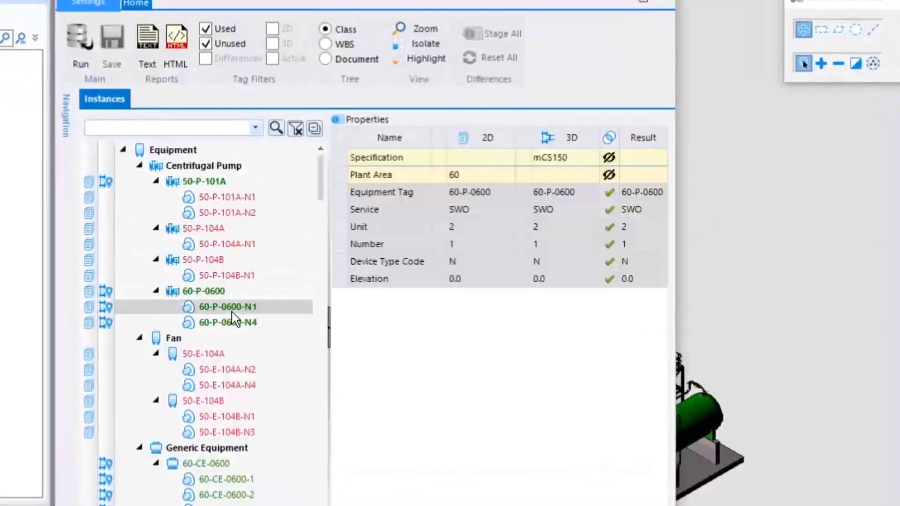
left_click(263, 323)
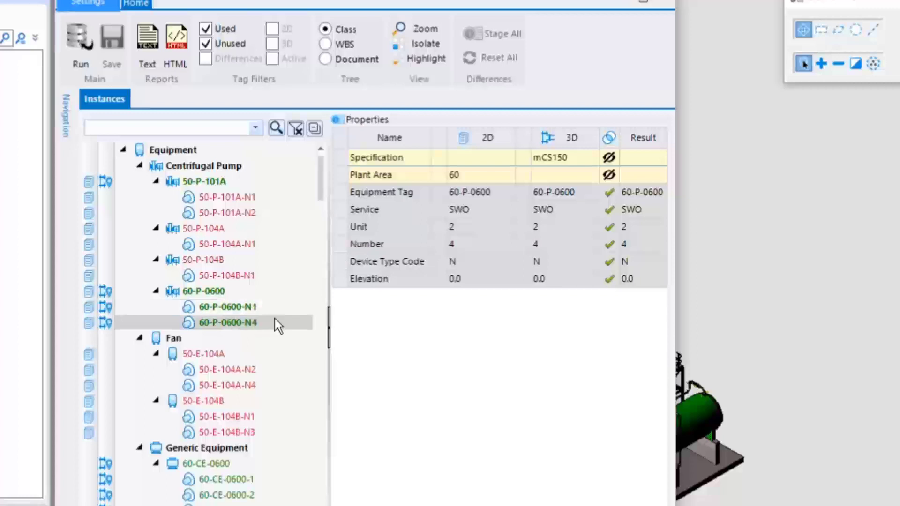
left_click(655, 263)
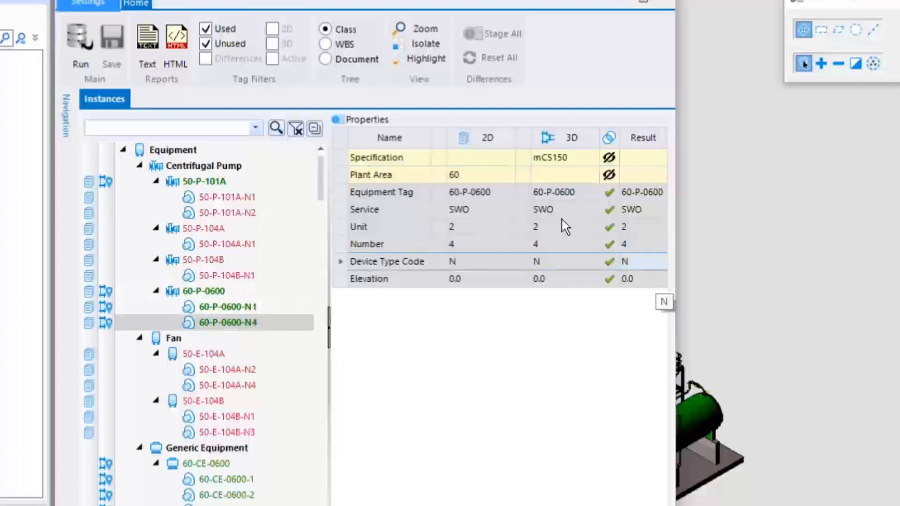
left_click(107, 187)
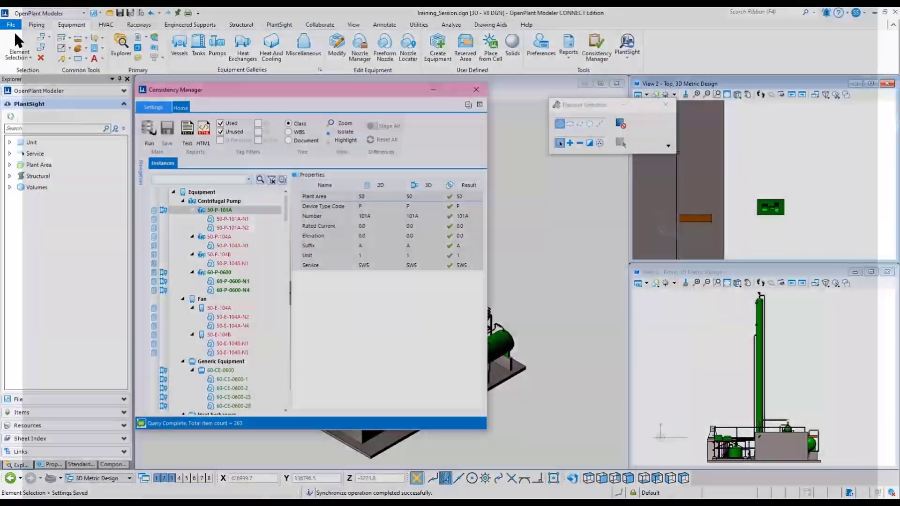